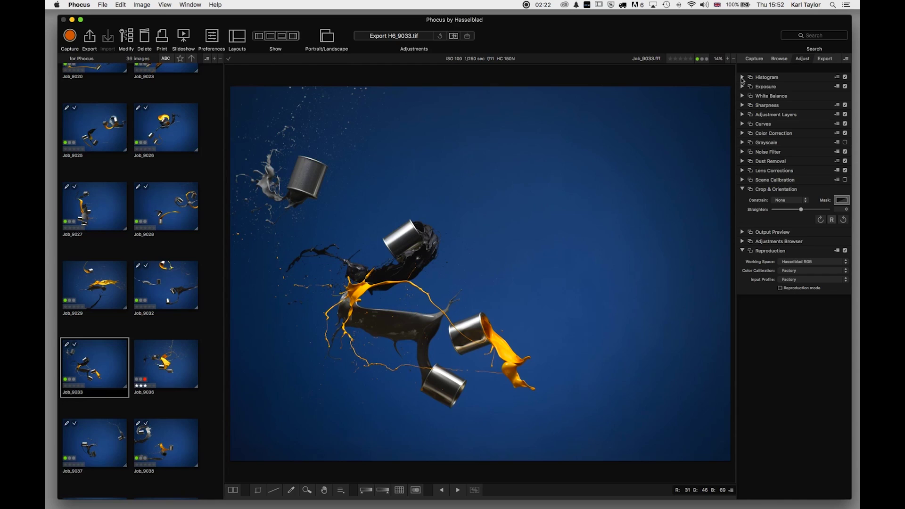
Examine the Histogram, Exposure, White Balance, Sharpness and Adjustment Layers settings of image Job_9033 one after another
left_click(742, 78)
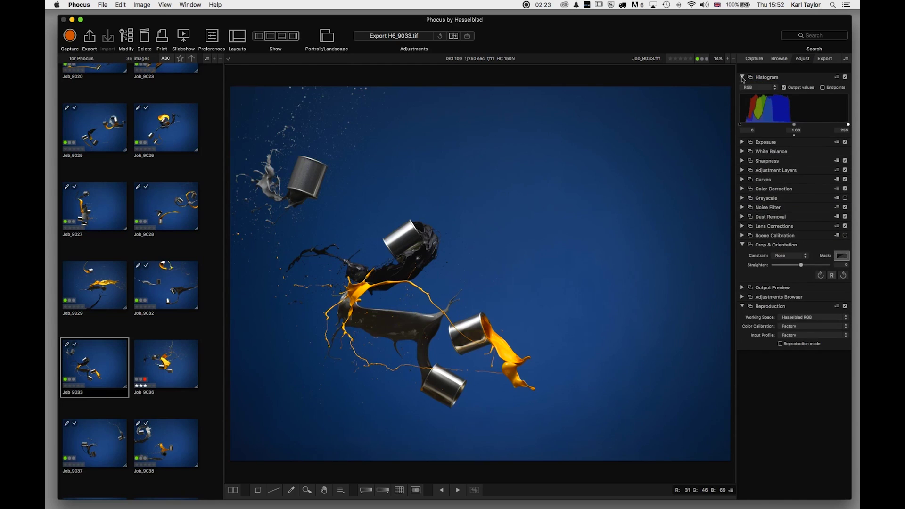
left_click(742, 77)
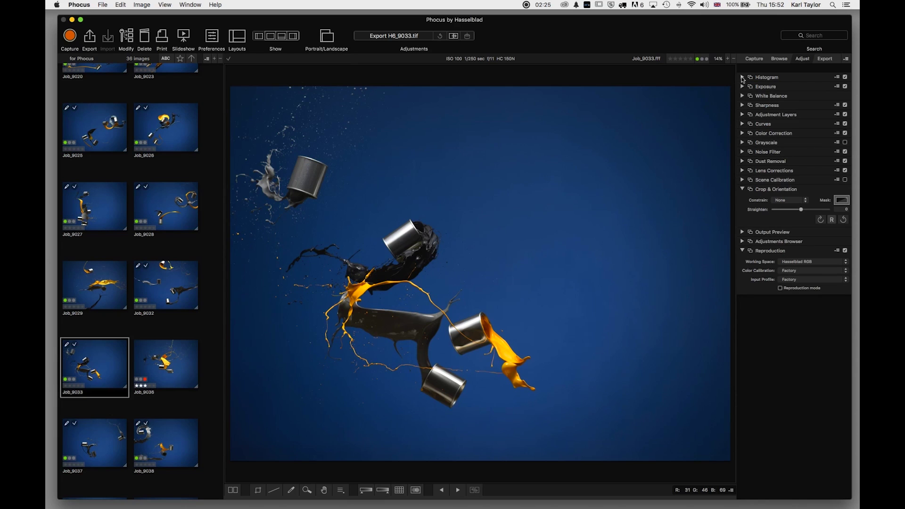
left_click(744, 86)
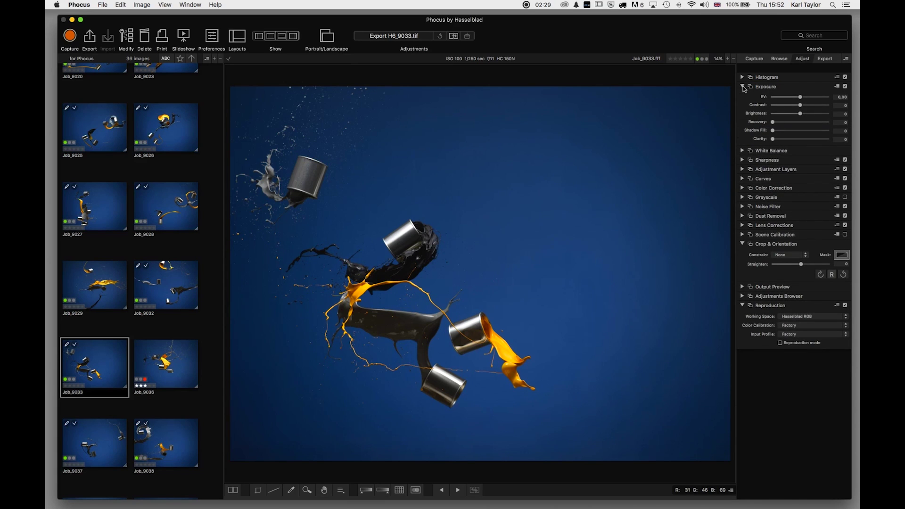
left_click(743, 87)
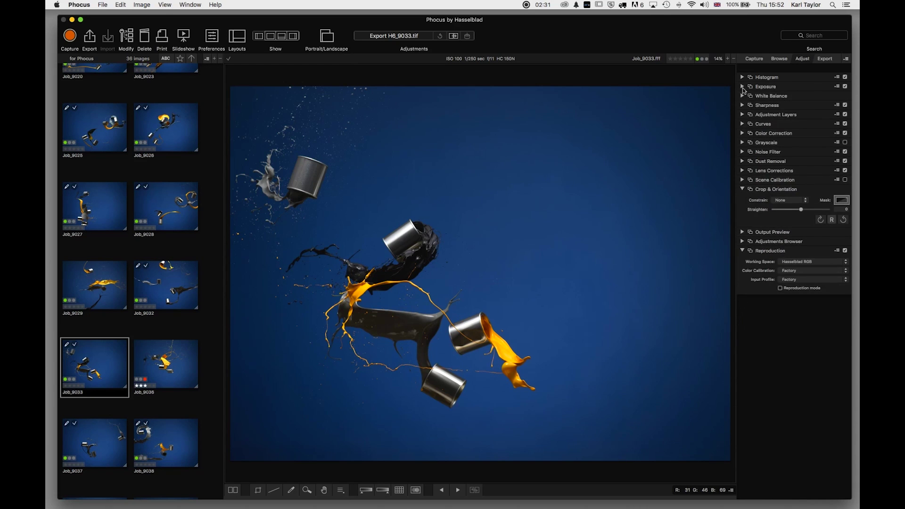
left_click(743, 97)
left_click(744, 96)
left_click(743, 105)
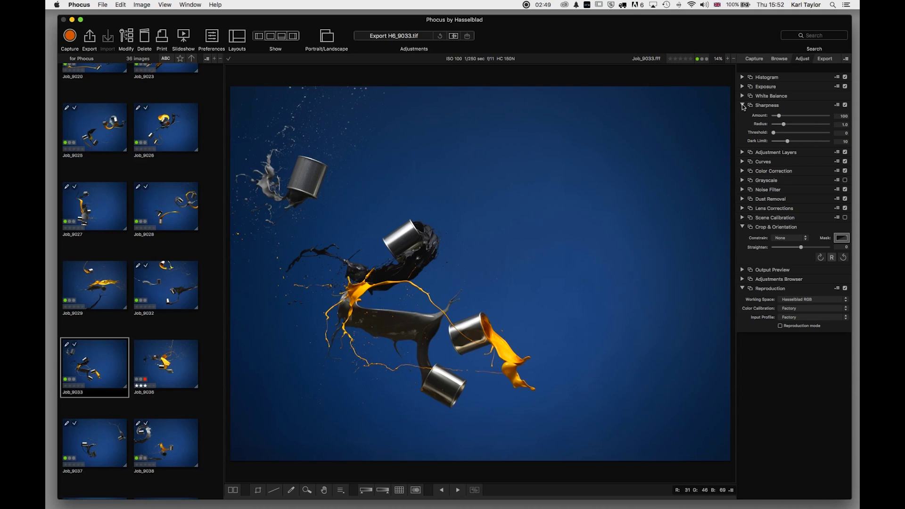
left_click(742, 105)
left_click(742, 115)
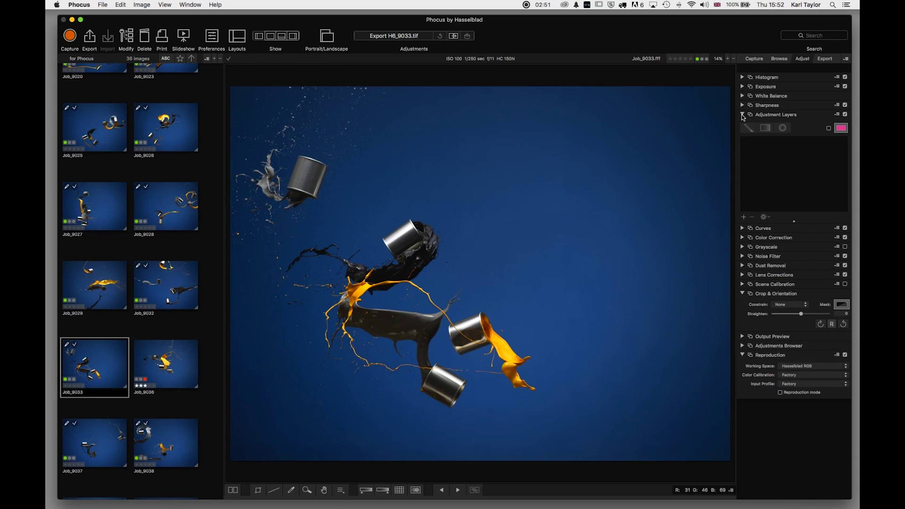
left_click(743, 114)
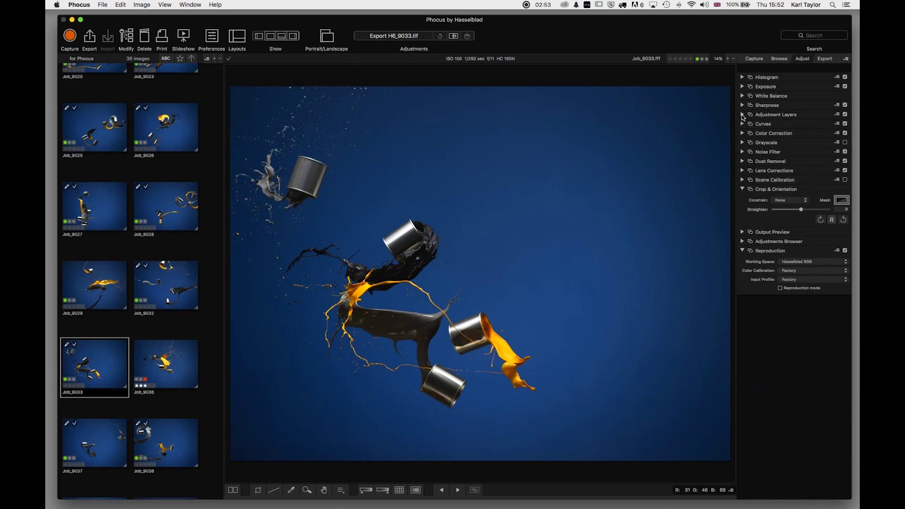
Shape the RGB curve into an S-curve with one point lowered in the shadows and one raised in the highlights
left_click(743, 123)
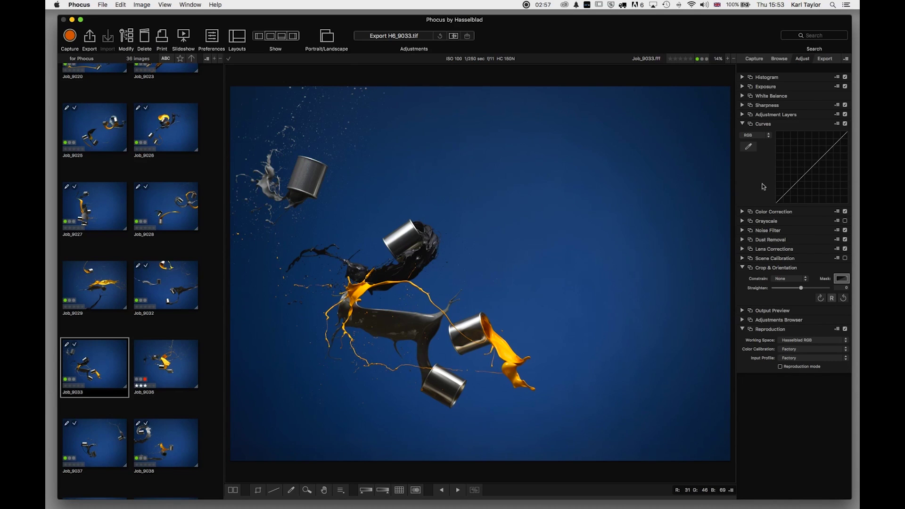
mouse_move(816, 167)
left_mouse_down()
mouse_move(811, 155)
mouse_move(811, 168)
mouse_move(805, 162)
left_mouse_up()
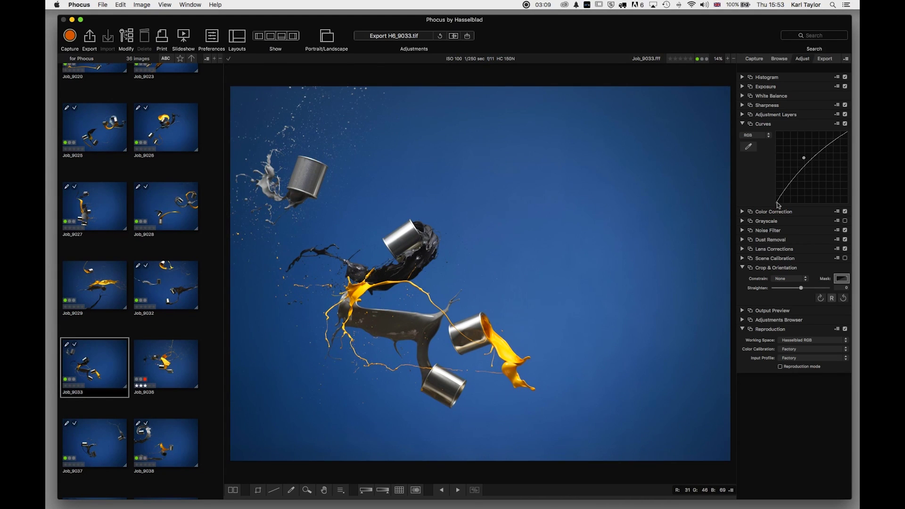
left_click_drag(804, 158, 791, 186)
left_click_drag(833, 149, 825, 139)
left_click_drag(792, 190, 793, 194)
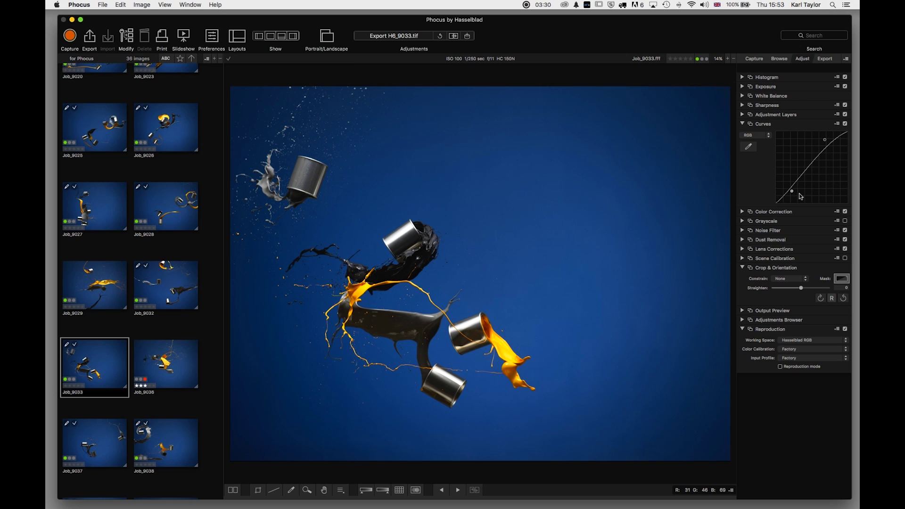
Delete the shadow and highlight points from the RGB curve and collapse the Curves settings
key("BackSpace")
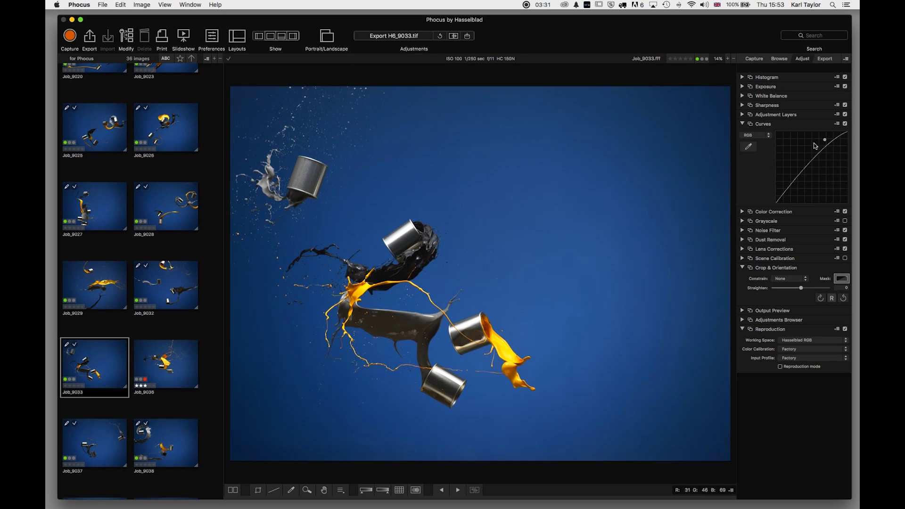
left_click(826, 141)
key("BackSpace")
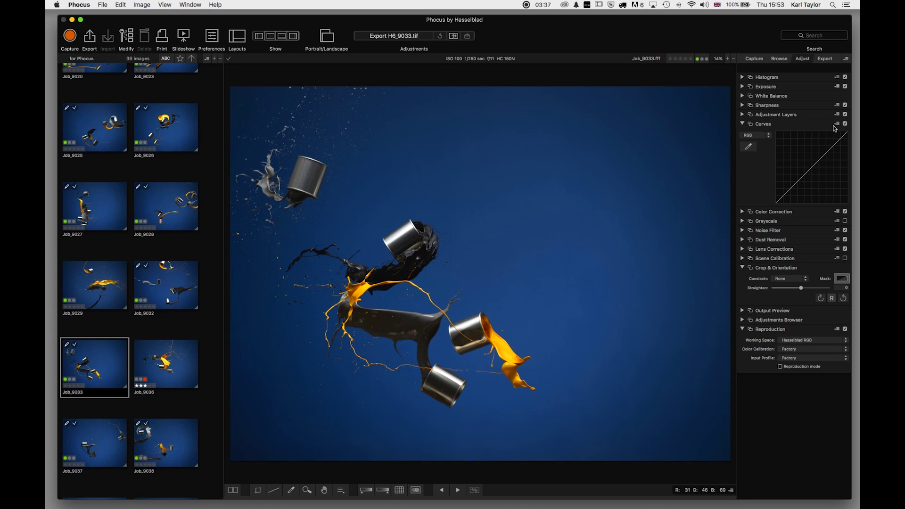
left_click(745, 124)
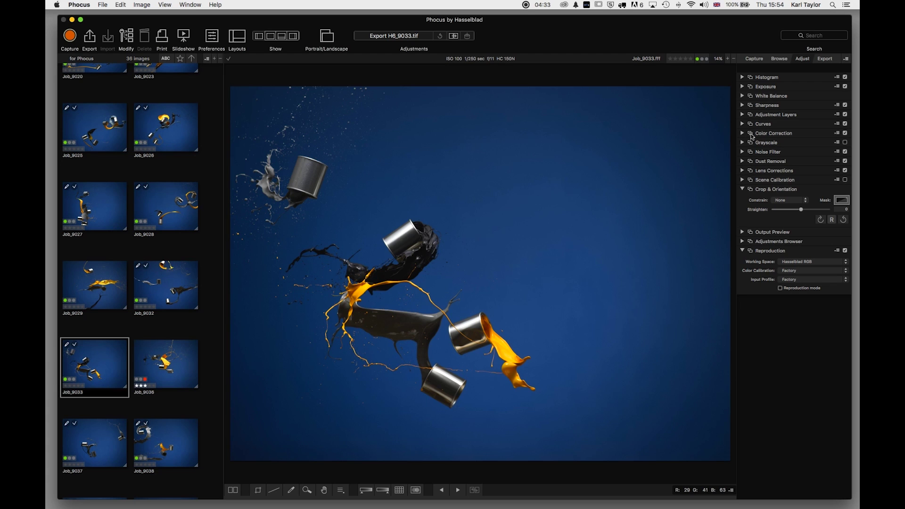
Open Color Correction as a floating window over the image and set Saturation to 6 and Vibrancy to 0
left_click(750, 133)
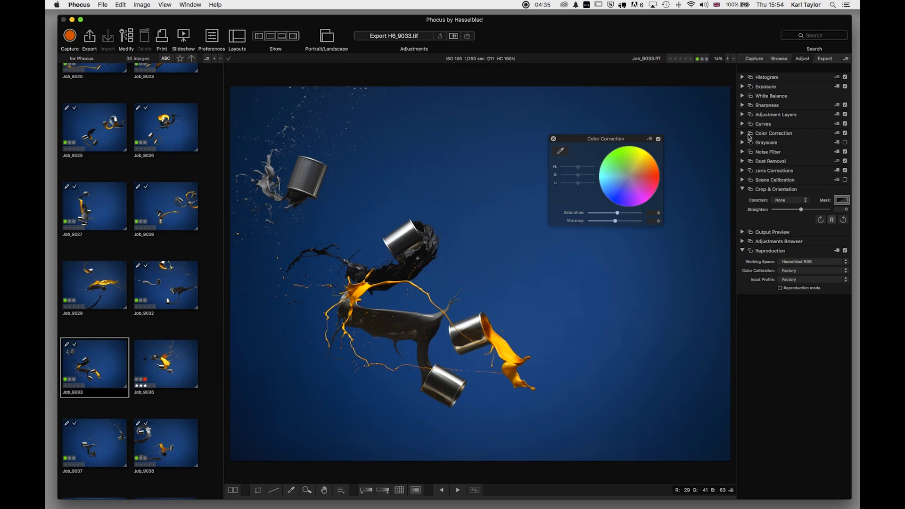
left_click_drag(627, 136, 648, 118)
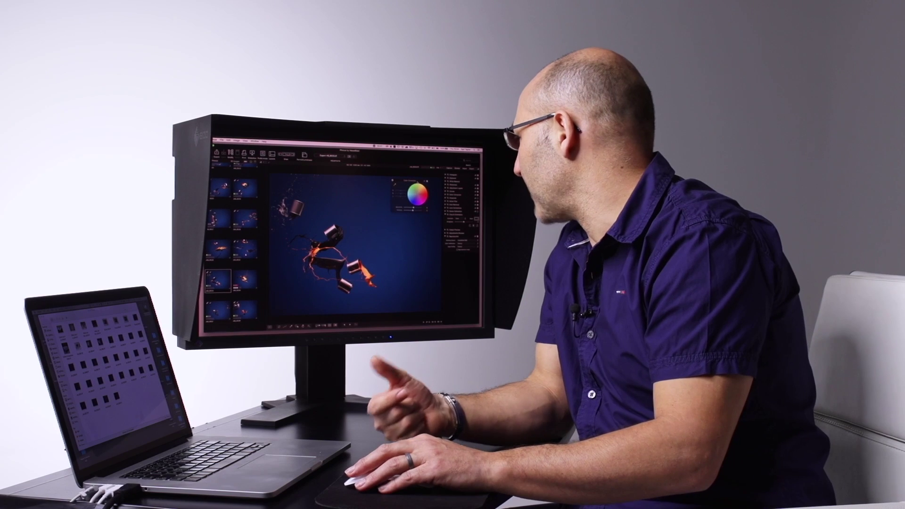
left_click_drag(401, 211, 413, 209)
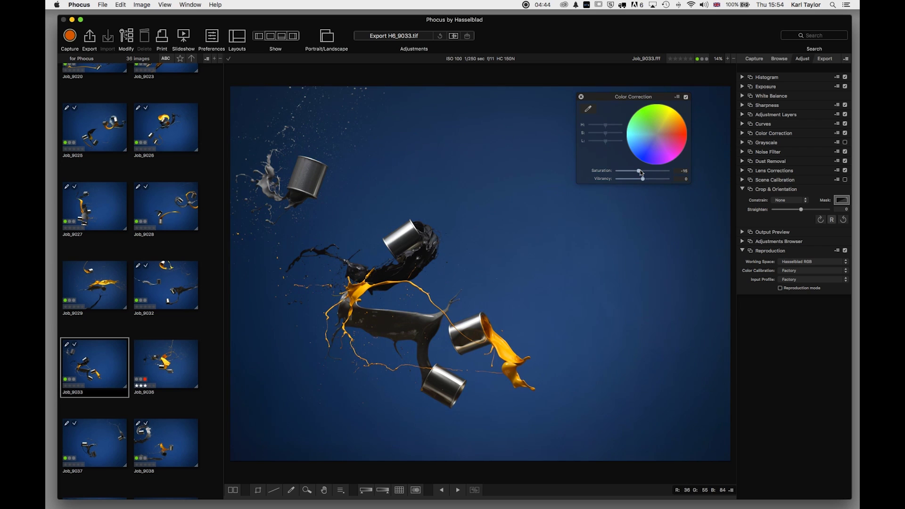
left_click_drag(640, 172, 646, 174)
left_click_drag(649, 182, 643, 183)
left_click_drag(645, 171, 646, 174)
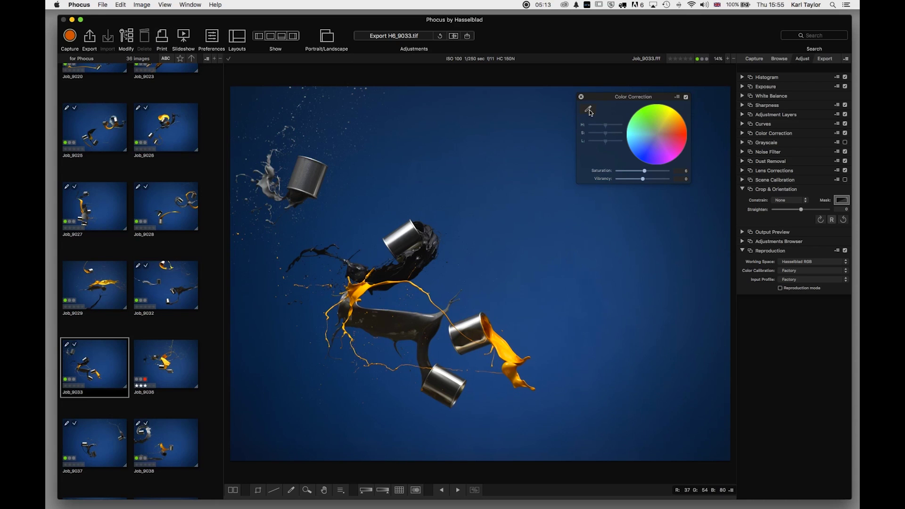
Sample the orange paint as a correction color and try out its saturation, lightness and hue adjustments
left_click(590, 113)
left_click(507, 351)
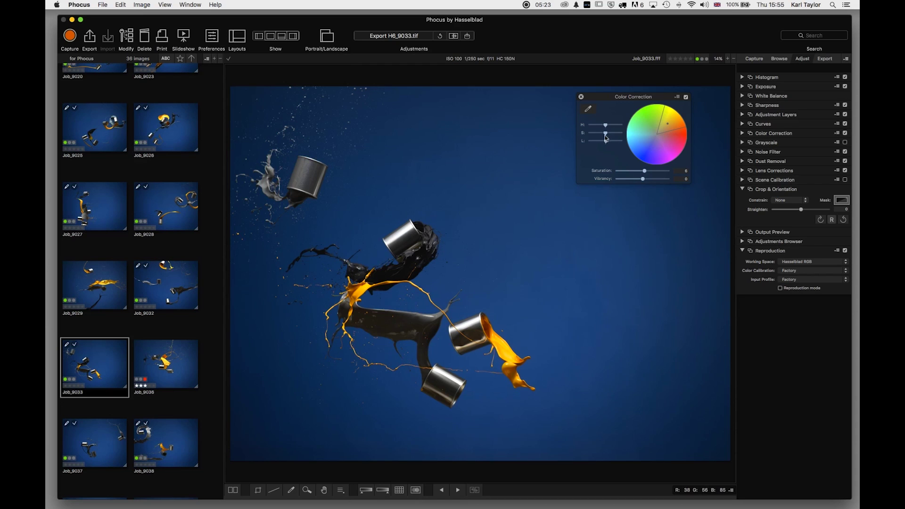
mouse_move(593, 133)
left_mouse_down()
mouse_move(618, 139)
mouse_move(607, 137)
left_mouse_up()
left_click_drag(608, 143, 599, 144)
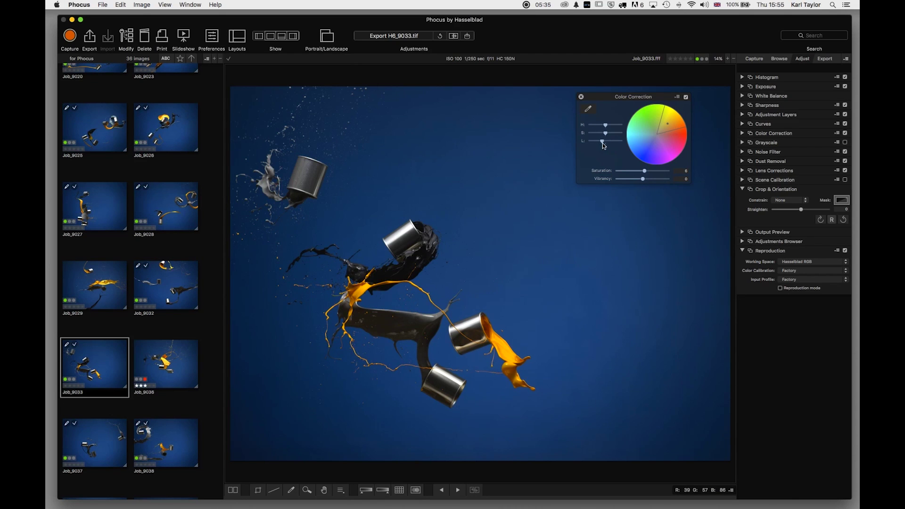
left_click_drag(605, 125, 605, 126)
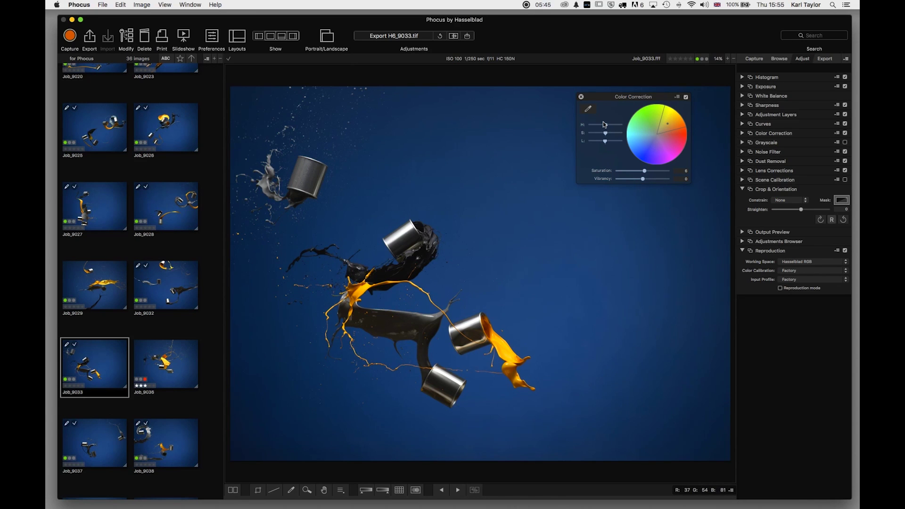
Sample the blue background as a second correction color and raise its saturation slightly
left_click(589, 108)
left_click(548, 231)
left_click_drag(606, 133, 612, 134)
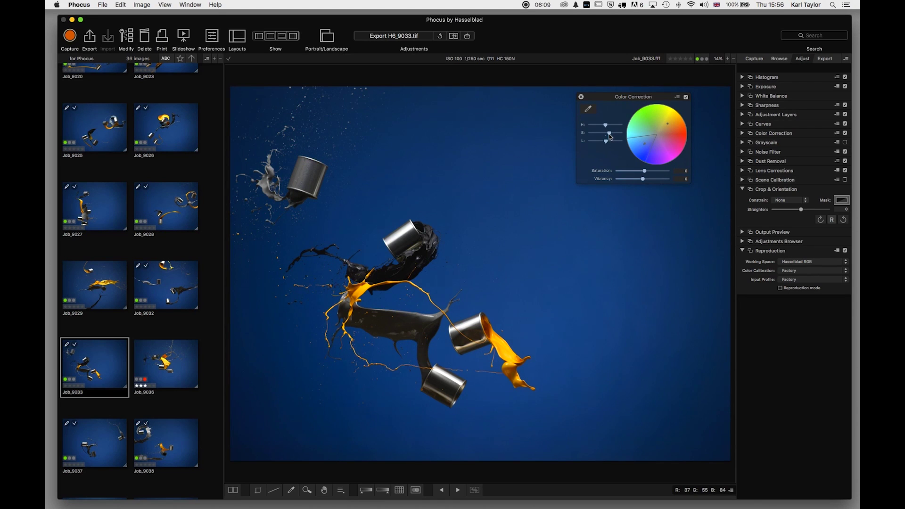
left_click_drag(609, 137, 608, 137)
Clear the sampled blue and orange points from the color wheel and close the floating Color Correction window
left_click(648, 146)
left_click(647, 148)
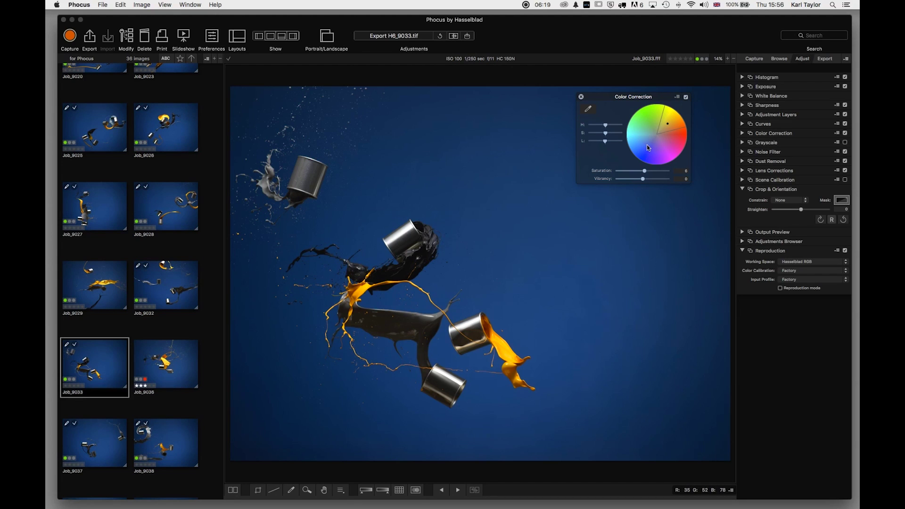
left_click(669, 124)
left_click(581, 96)
Turn on the Grayscale conversion for the image and try a different red channel mix
left_click(742, 142)
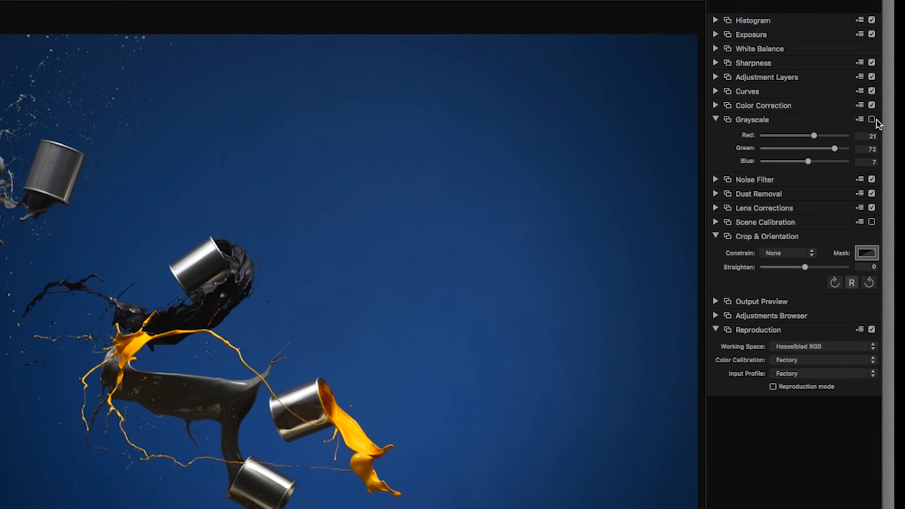
left_click(873, 120)
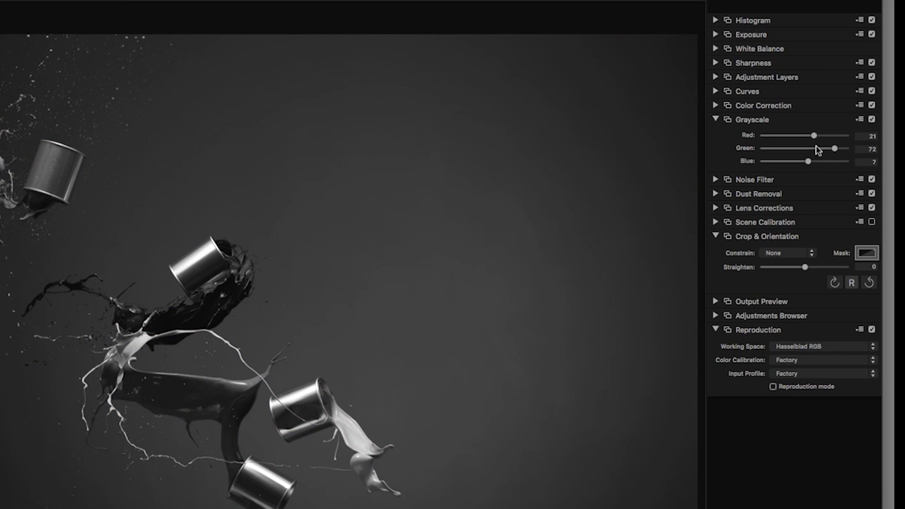
mouse_move(814, 135)
left_mouse_down()
mouse_move(827, 136)
mouse_move(825, 148)
mouse_move(829, 135)
mouse_move(822, 150)
left_mouse_up()
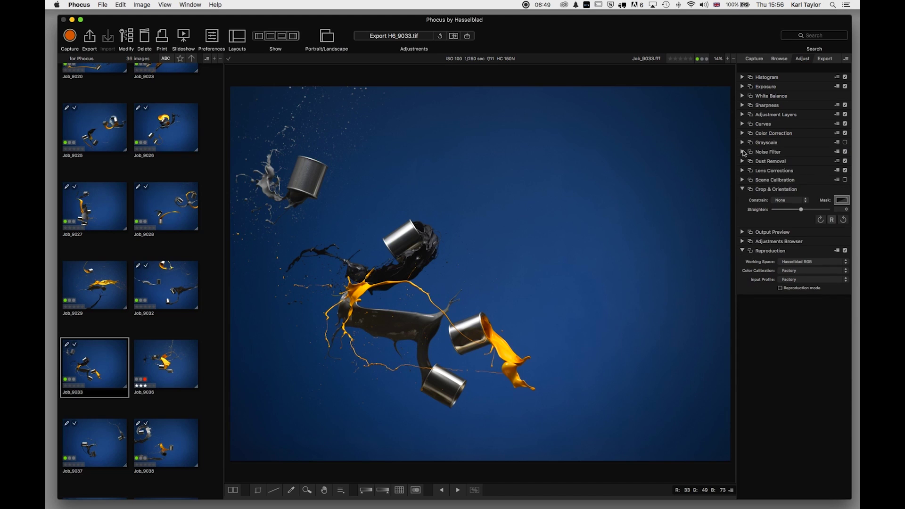
Examine the Noise Filter settings and open the Dust Removal settings
left_click(743, 152)
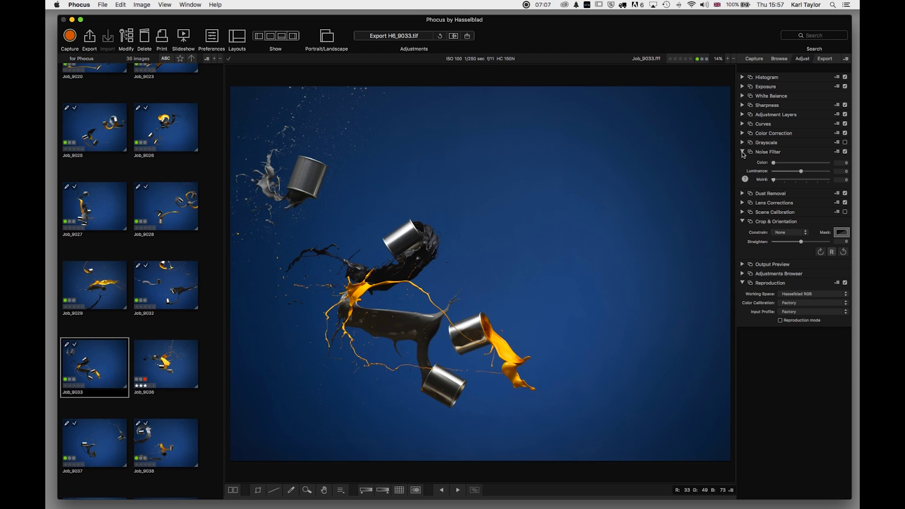
left_click(743, 152)
left_click(743, 161)
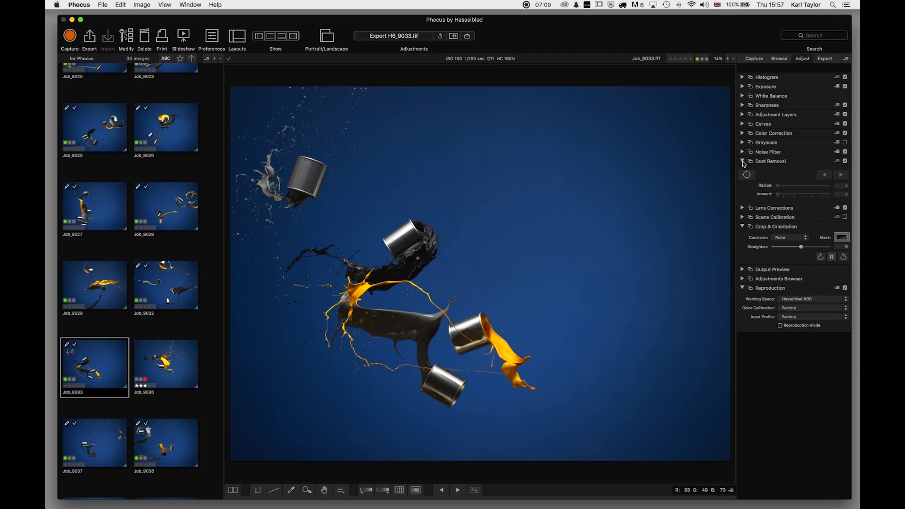